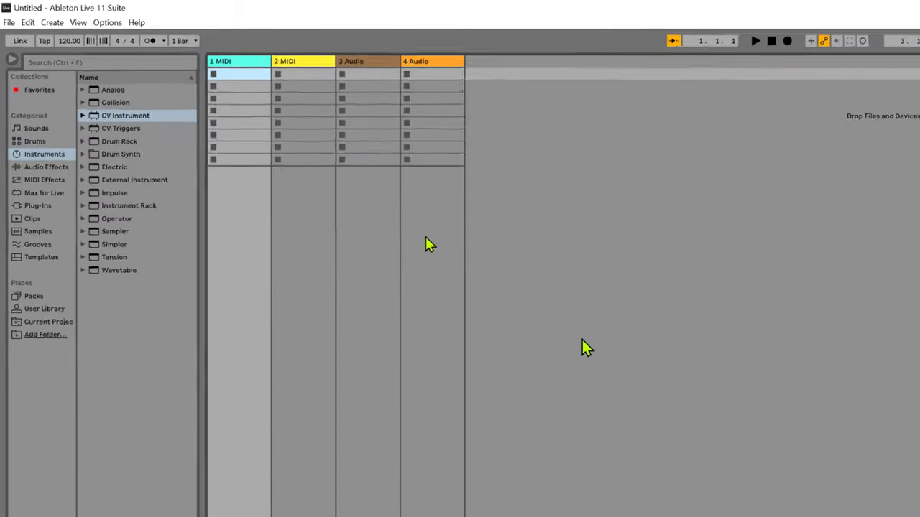
Open Audio preferences and review the Expert Sleepers USB Audio input and output configurations
left_click(121, 25)
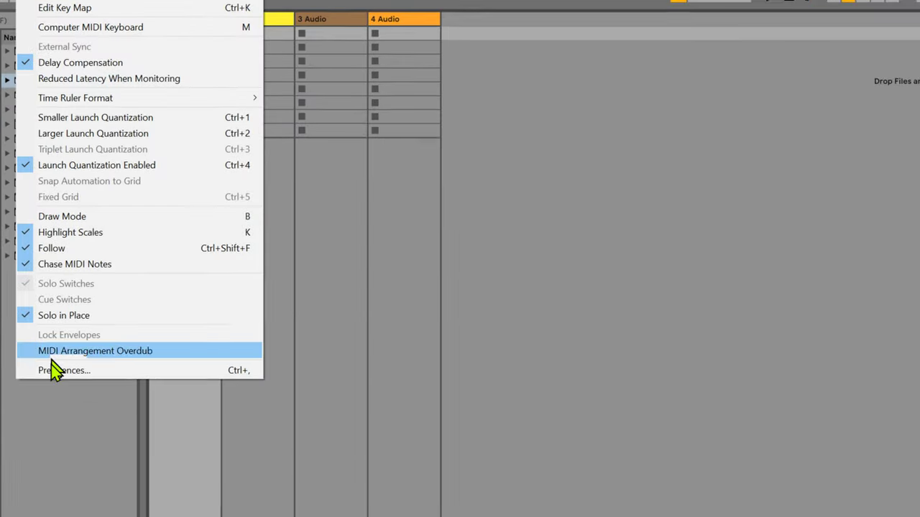
left_click(51, 365)
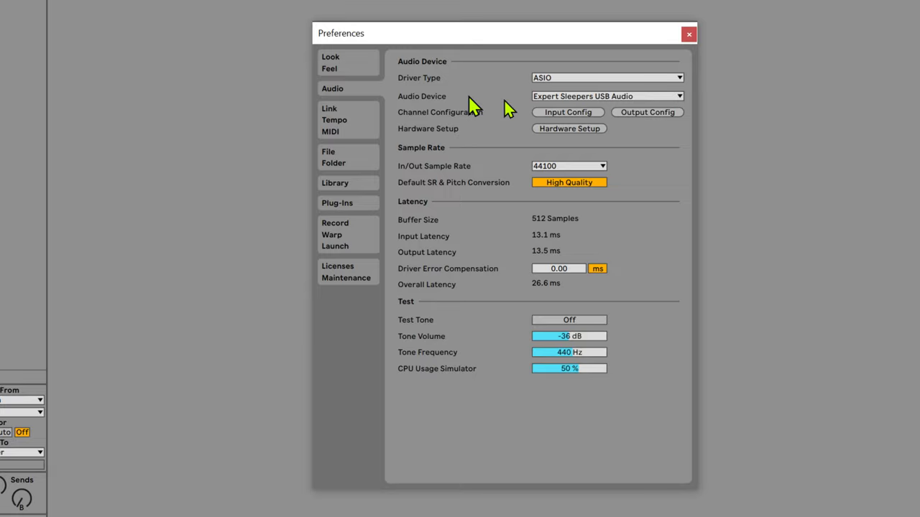
left_click(550, 114)
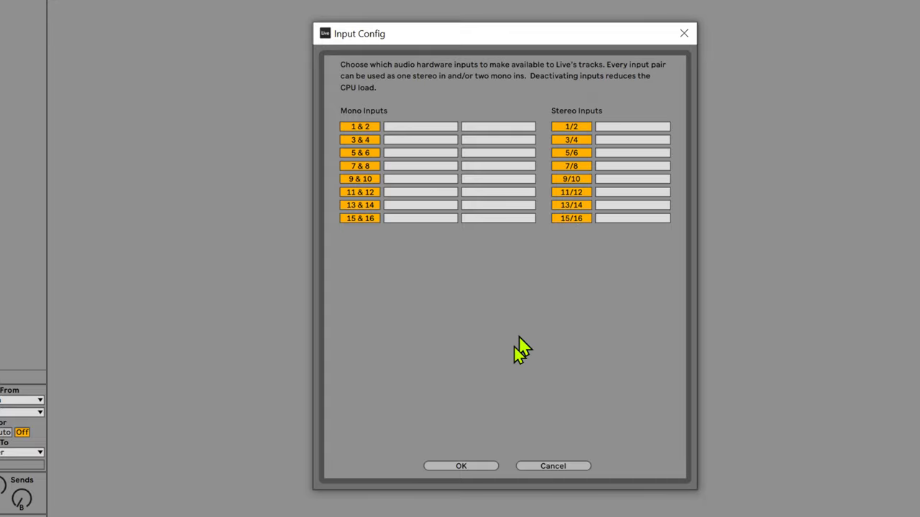
left_click(451, 467)
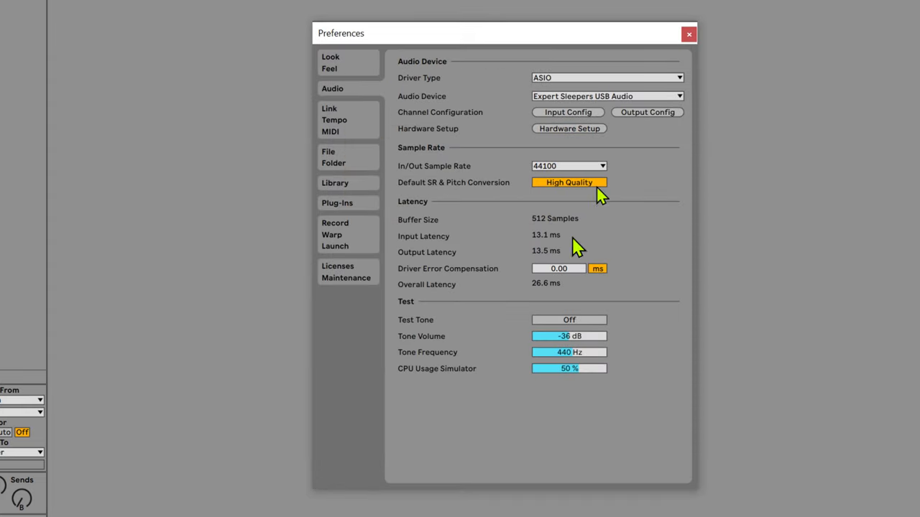
left_click(663, 113)
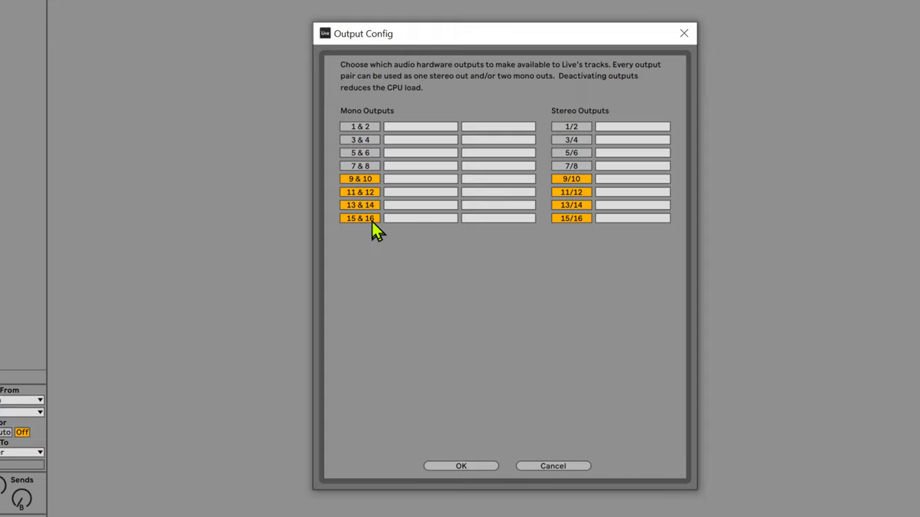
left_click(464, 466)
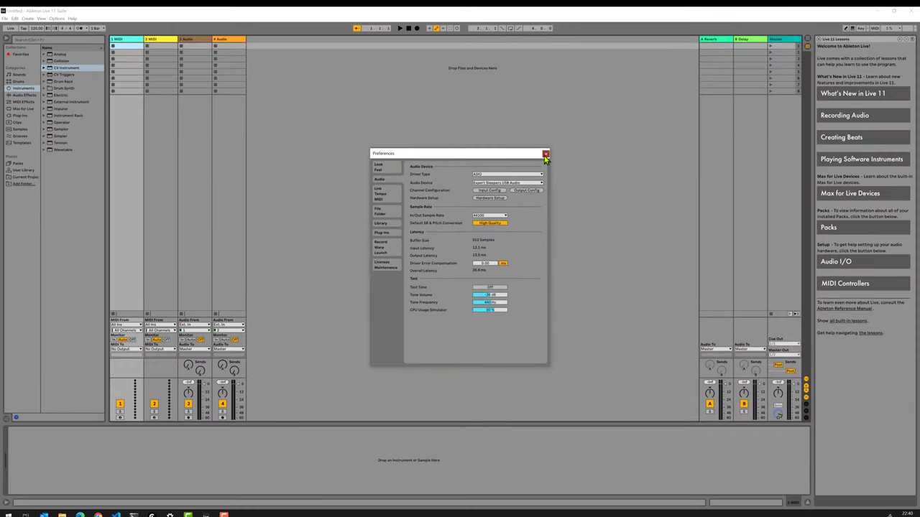
Close Preferences and load CV Instrument from the browser onto the 1 MIDI track
left_click(545, 153)
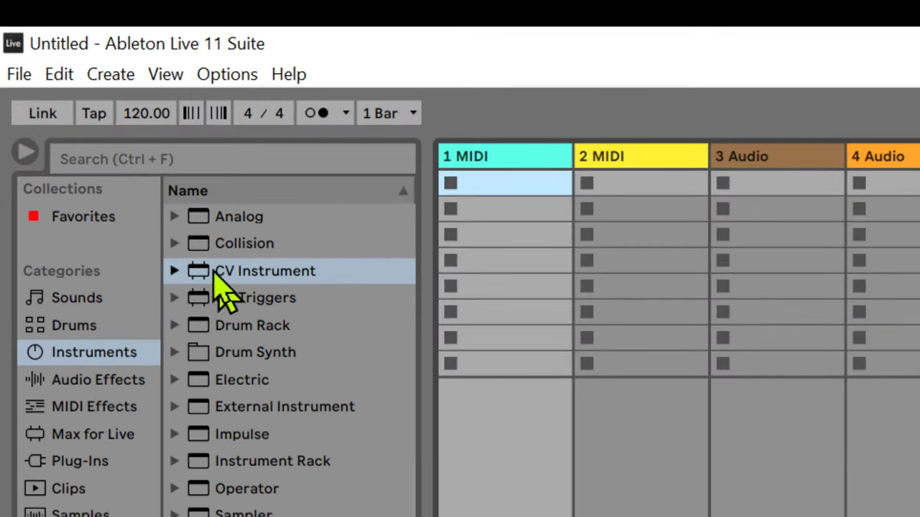
left_click(211, 272)
left_click(29, 352)
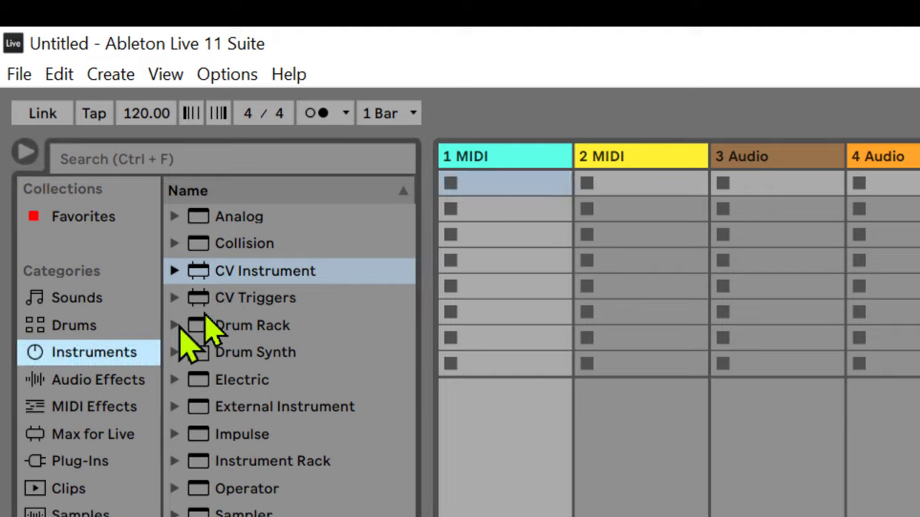
left_click(219, 271)
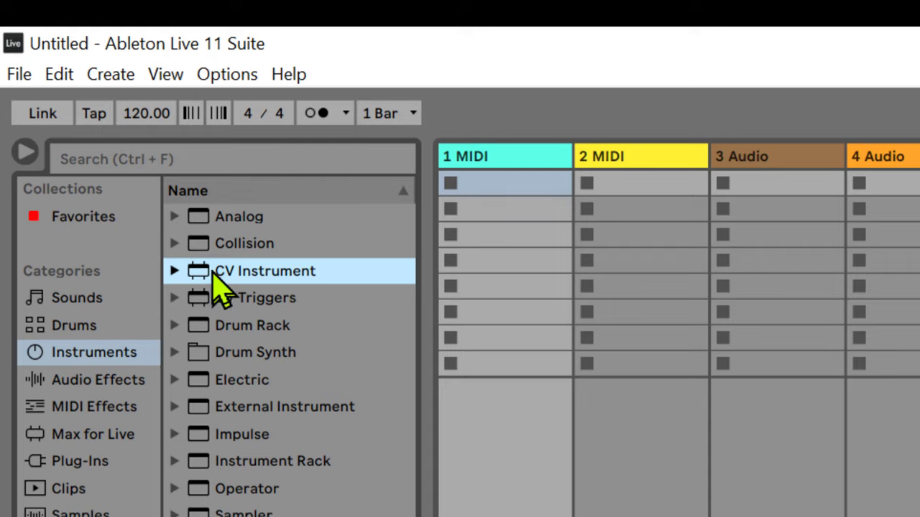
left_click_drag(213, 273, 461, 514)
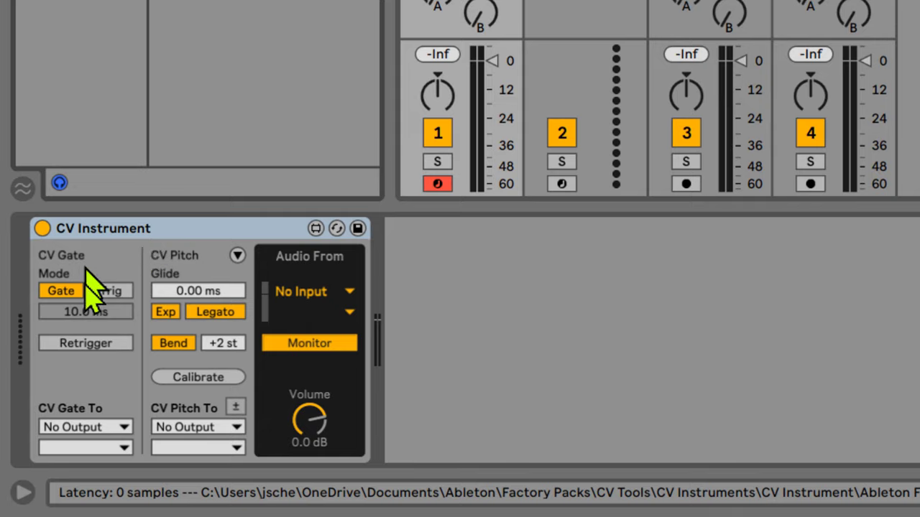
Start CV Instrument calibration and set its audio input to Ext. In channel 1
left_click(199, 381)
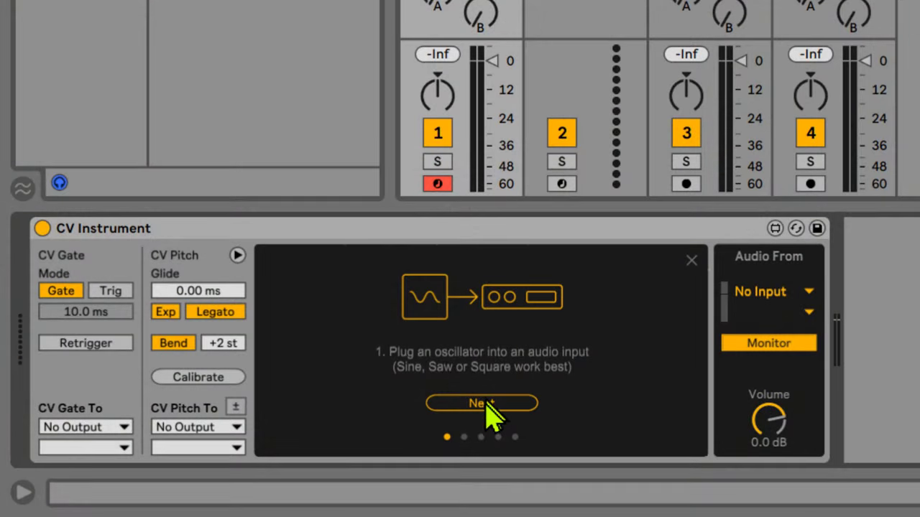
left_click(485, 403)
left_click(806, 293)
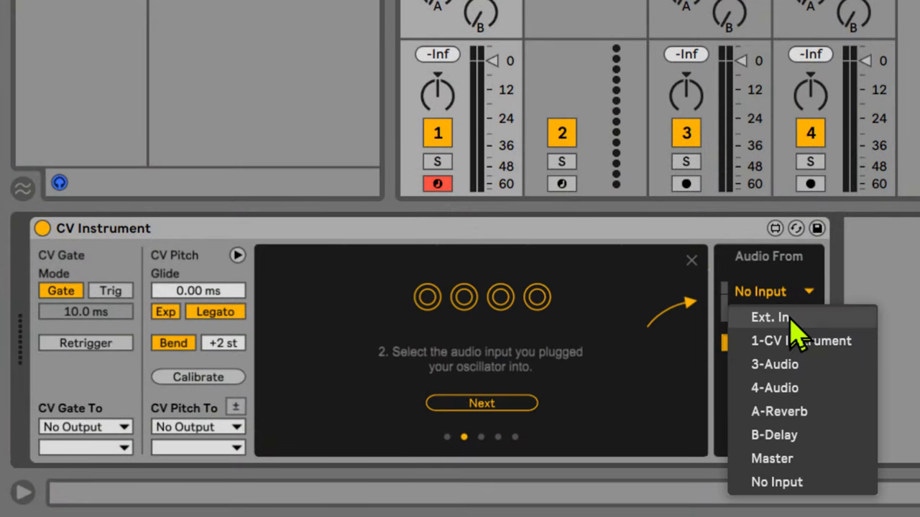
left_click(790, 318)
left_click(779, 313)
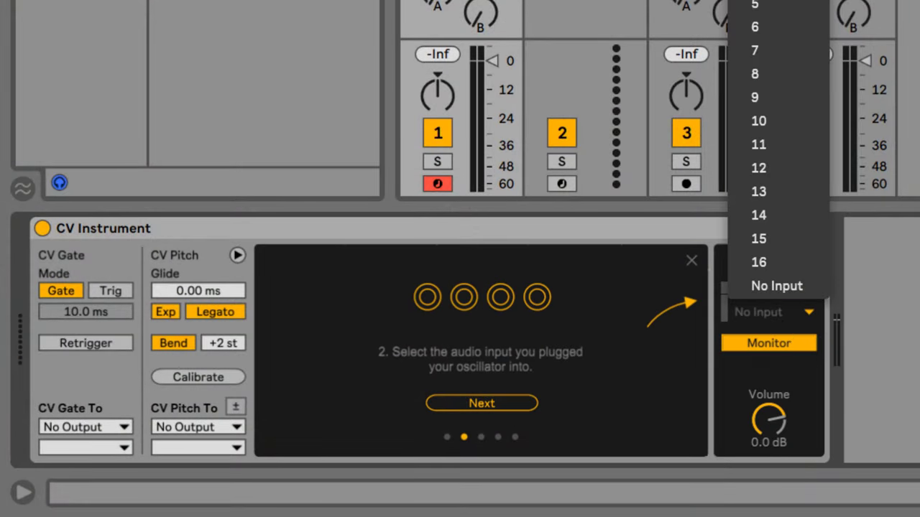
left_click(761, 7)
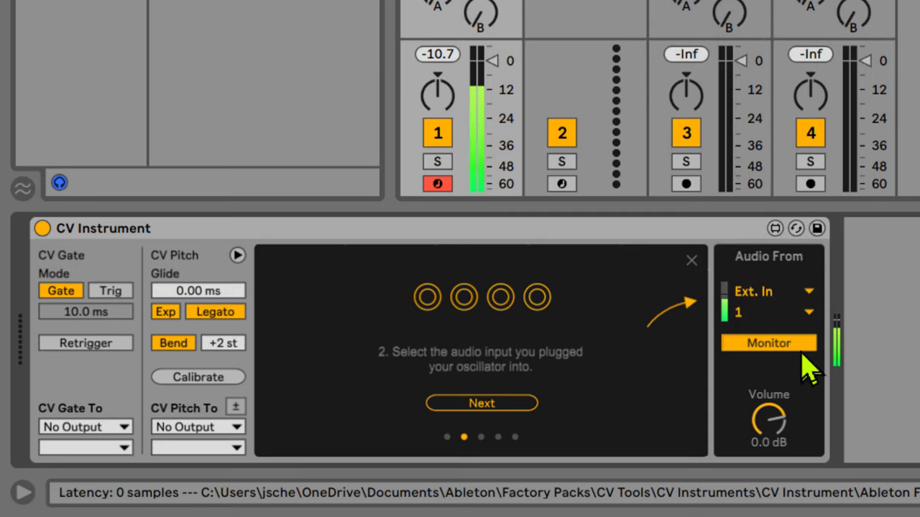
Advance to the pitch CV step and route CV Pitch to Ext. Out output 9
left_click(480, 403)
left_click(229, 427)
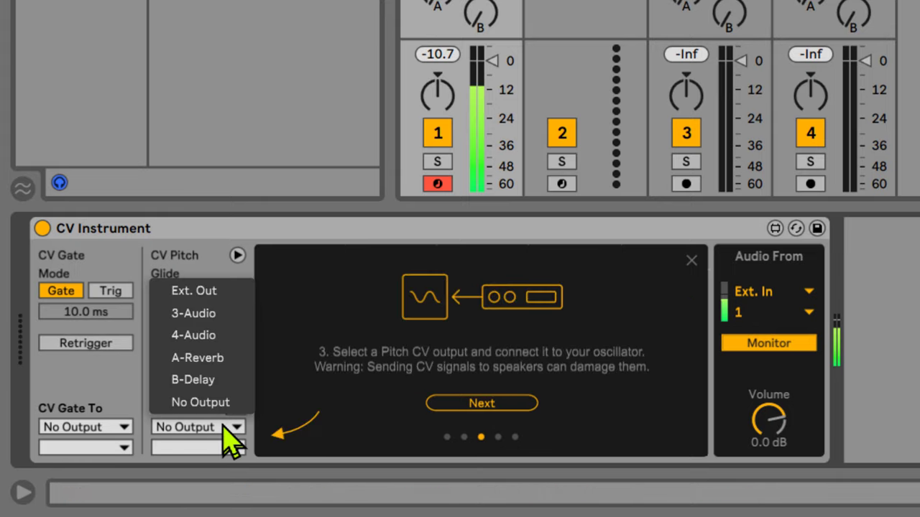
left_click(220, 293)
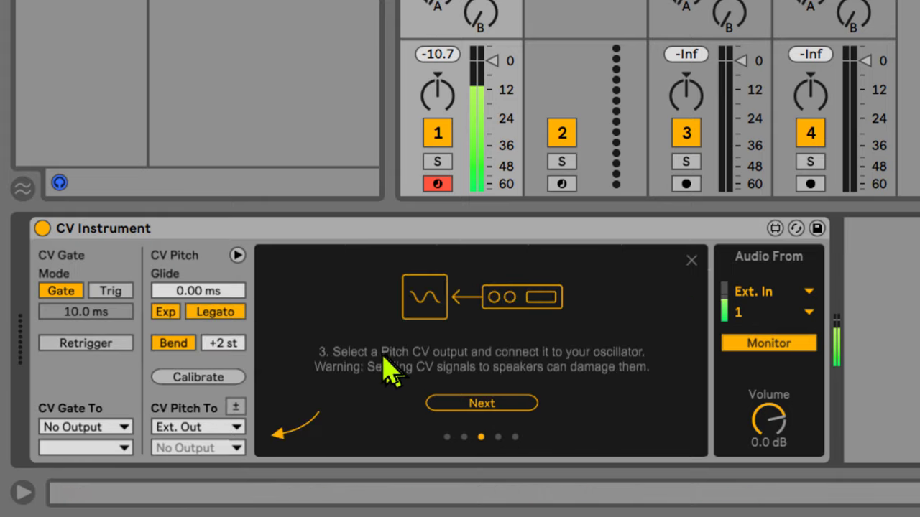
left_click(188, 448)
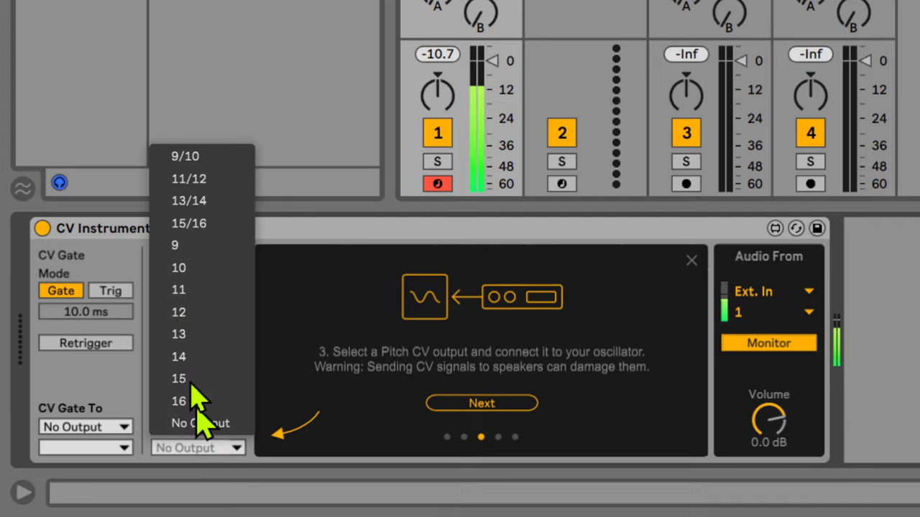
left_click(208, 247)
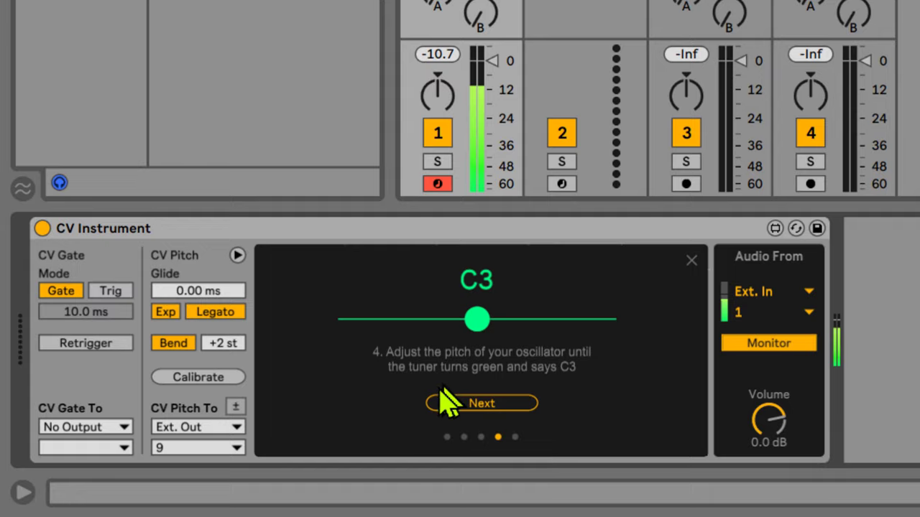
With the tuner reading green C3, advance the calibration wizard to its final step
left_click(492, 413)
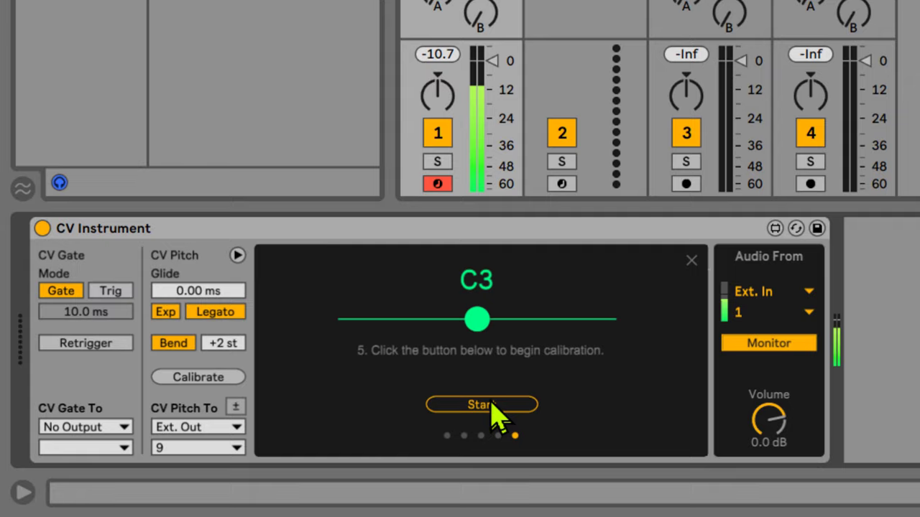
Run the calibration to completion with a G#0 to G#7 range and close the wizard
left_click(492, 413)
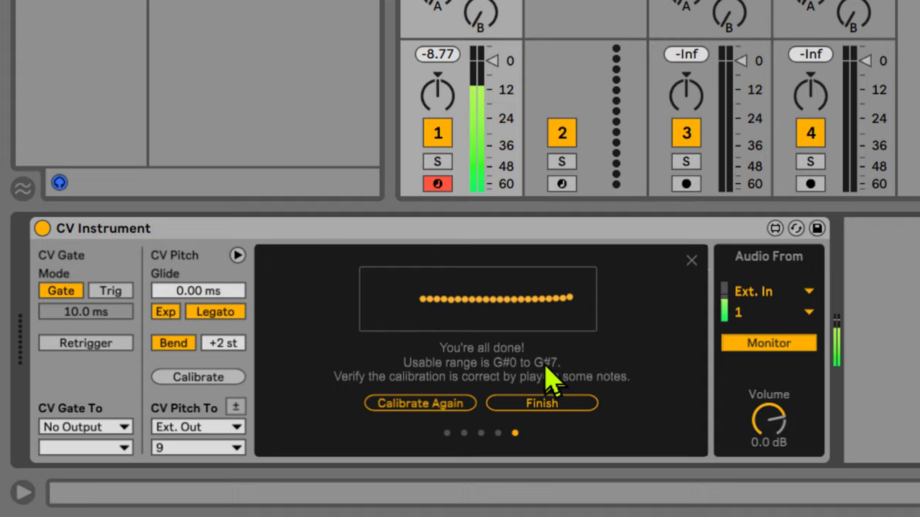
left_click(538, 405)
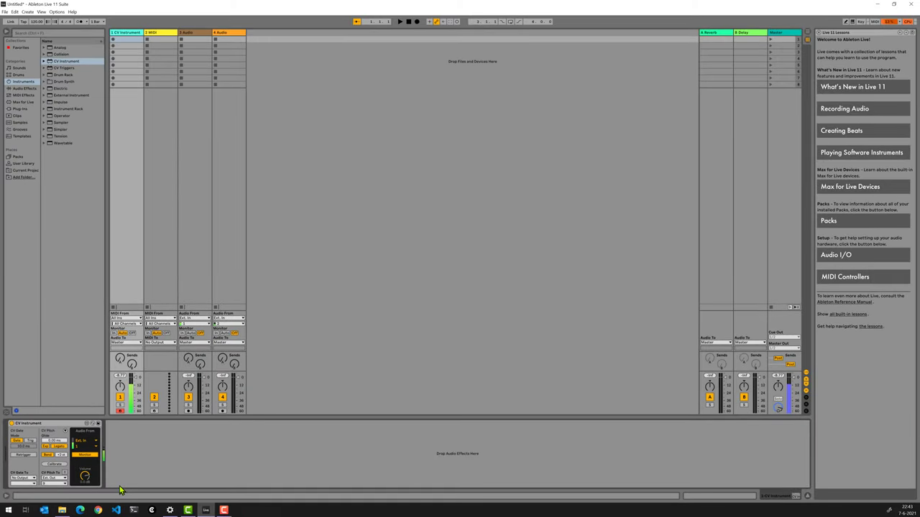
Drop Synth1midi into track 1's first slot, set the tempo to 151 BPM, and launch it
left_click(68, 510)
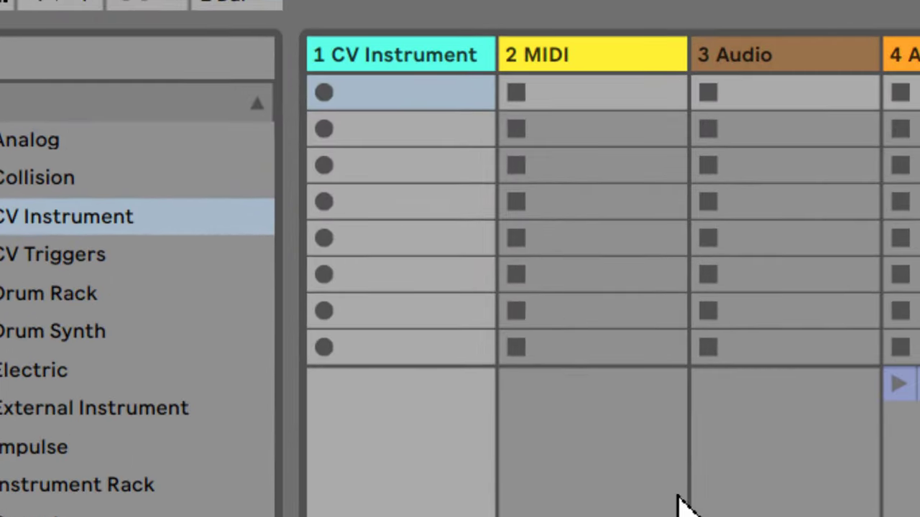
left_click_drag(683, 503, 404, 94)
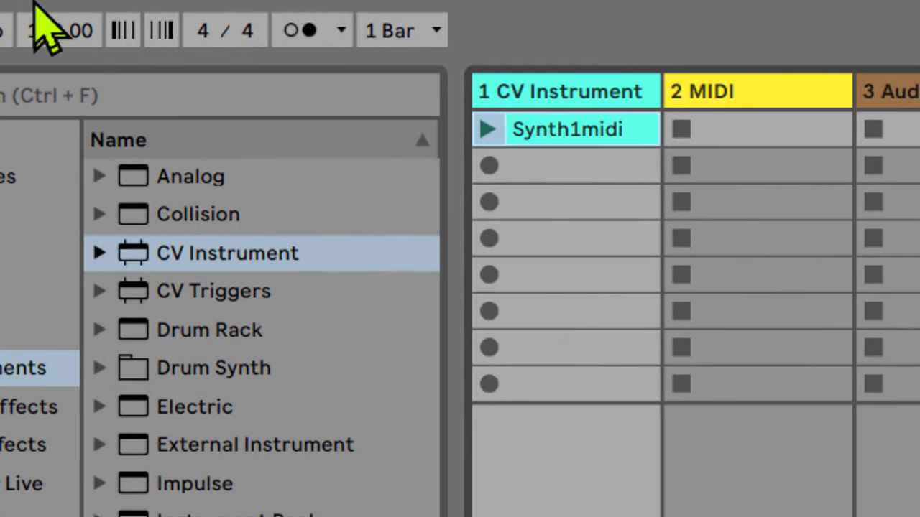
left_click_drag(41, 31, 41, 20)
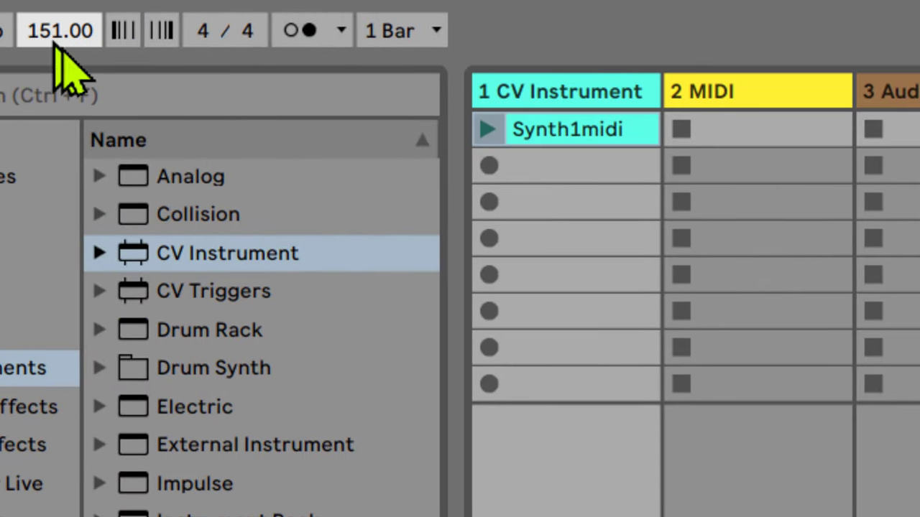
left_click(488, 130)
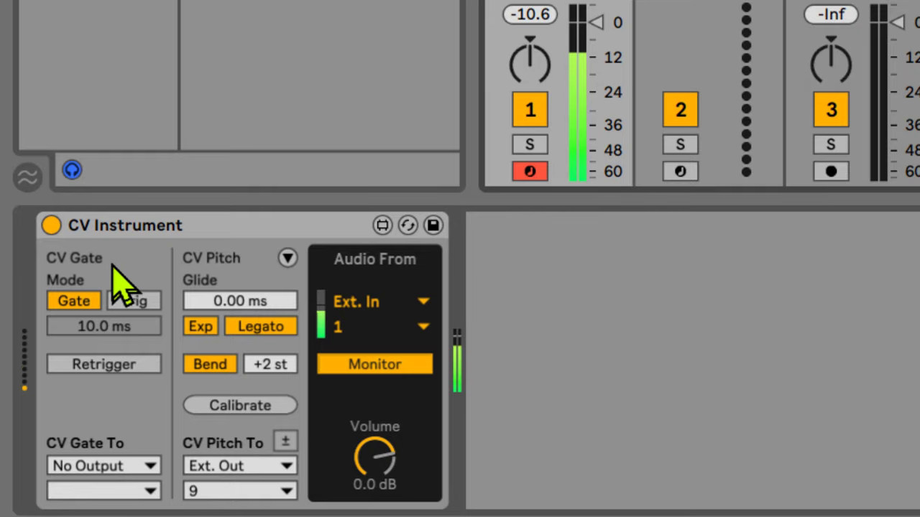
Route the CV Instrument's gate to Ext. Out channel 10
left_click(91, 473)
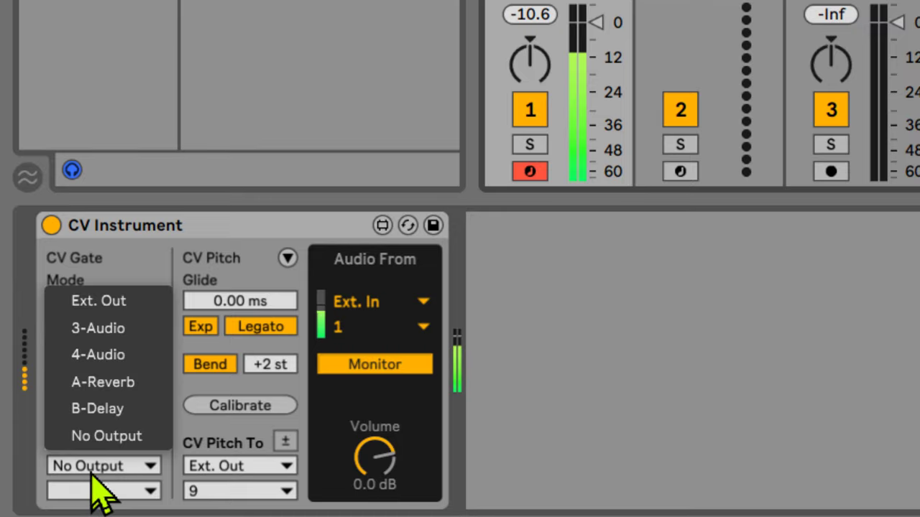
left_click(123, 301)
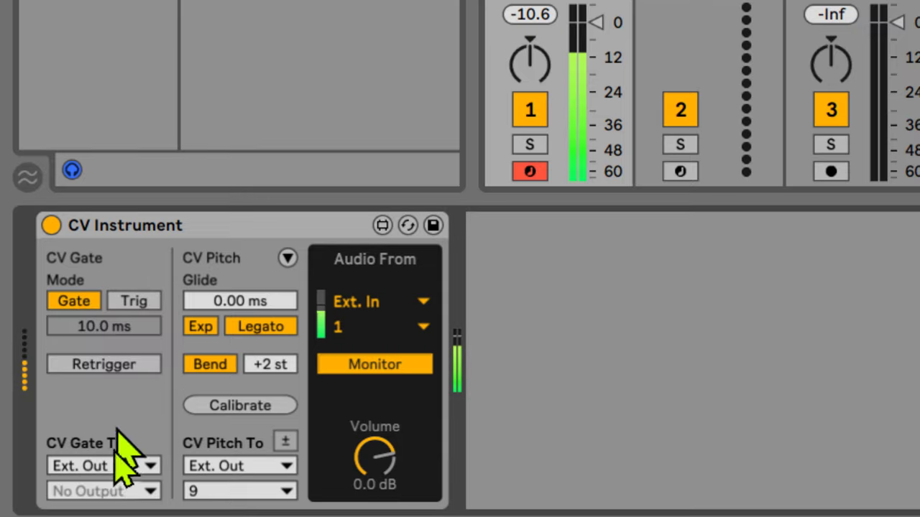
left_click(102, 490)
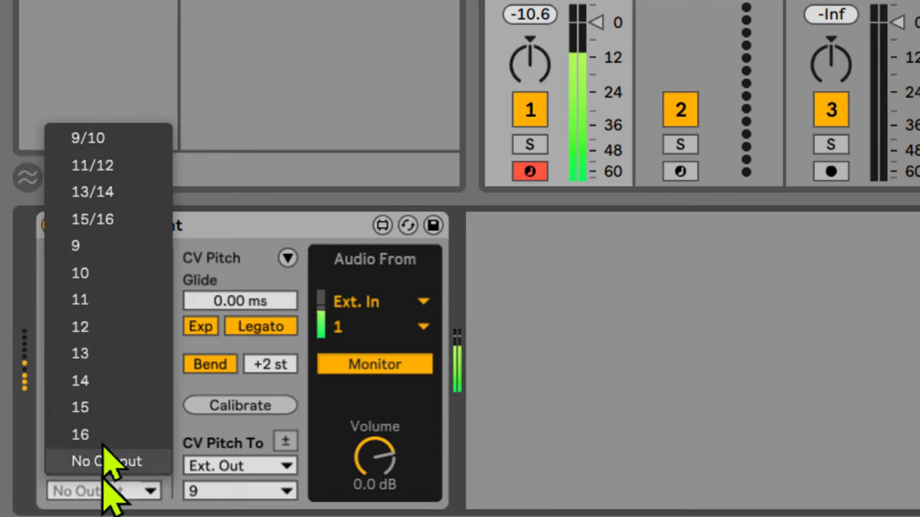
left_click(109, 273)
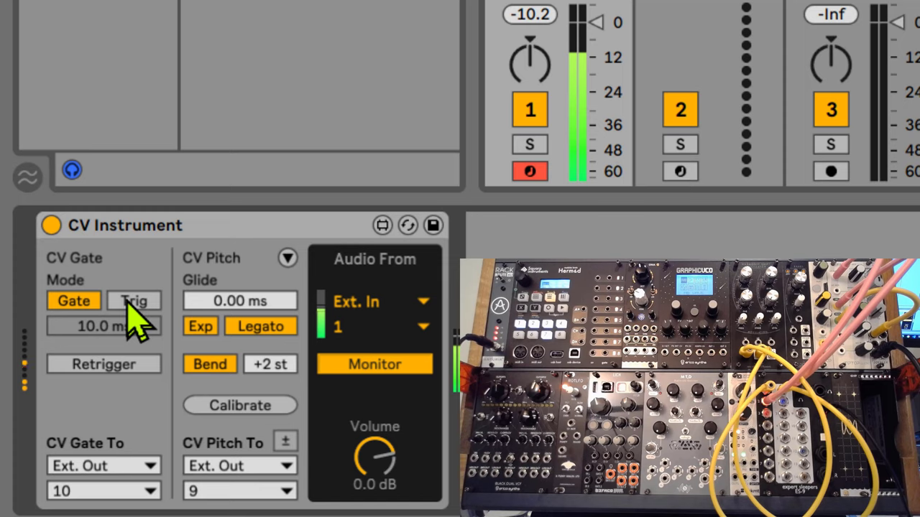
Toggle between Trig and Gate modes, set trigger length to 417 ms, and end in Gate mode
left_click(131, 301)
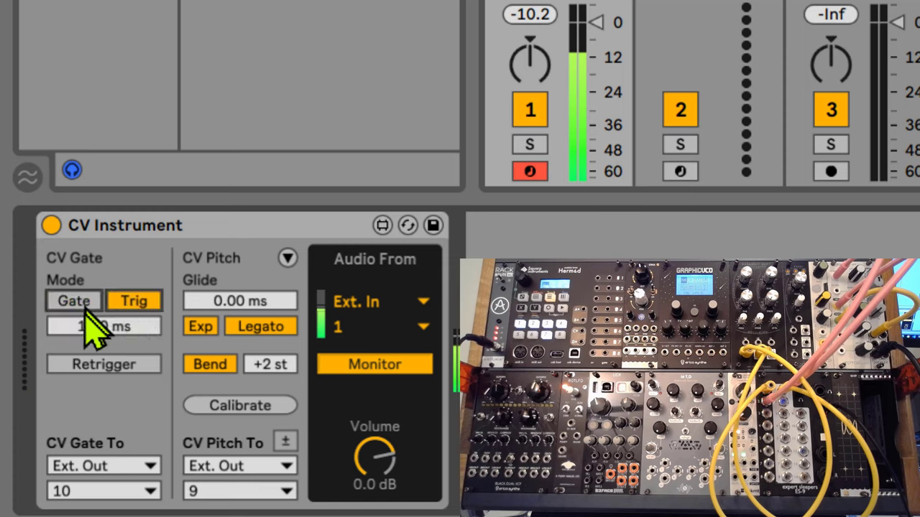
left_click_drag(88, 325, 88, 269)
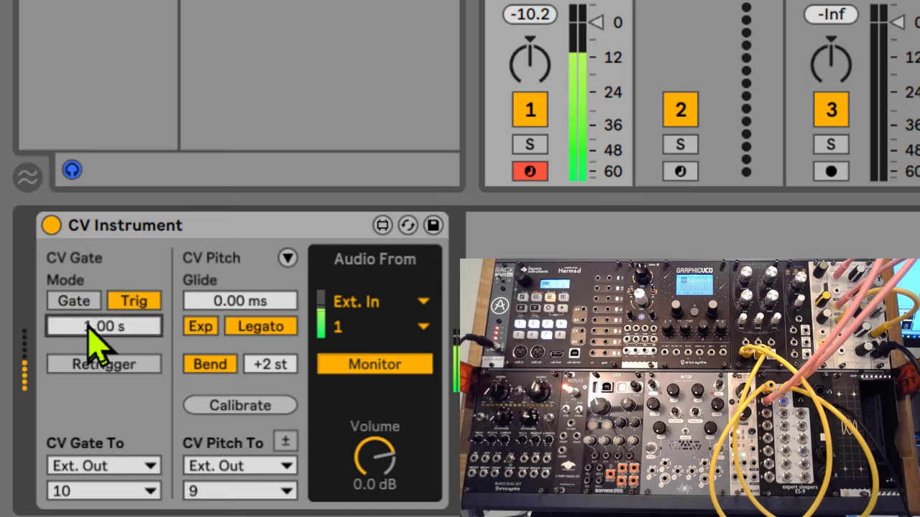
left_click_drag(113, 332, 113, 381)
left_click(89, 301)
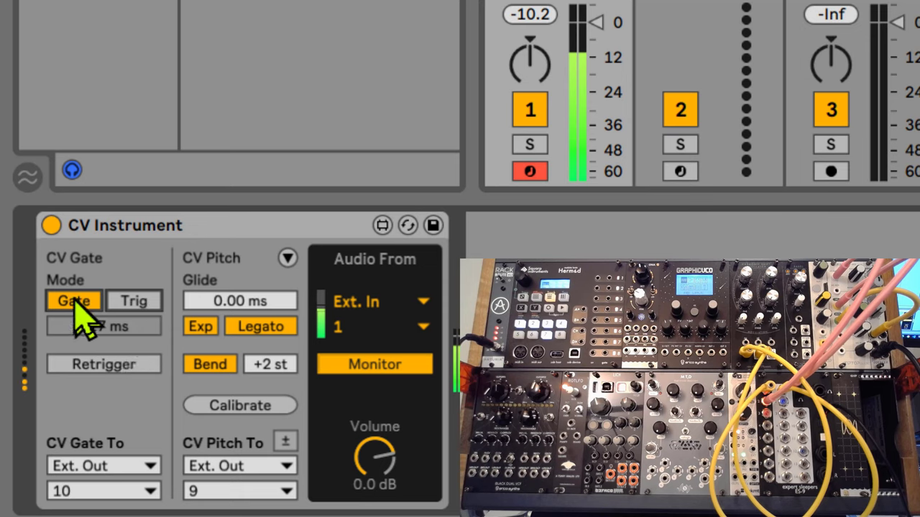
left_click(137, 302)
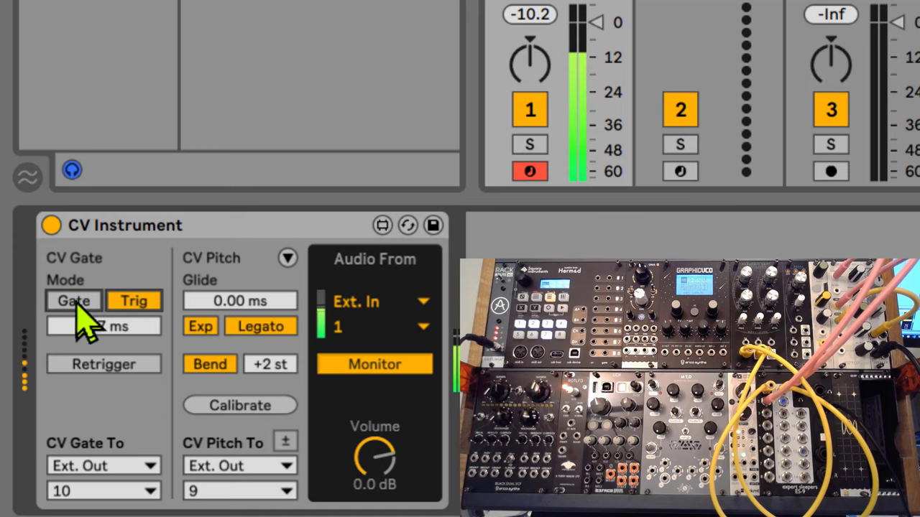
left_click(75, 303)
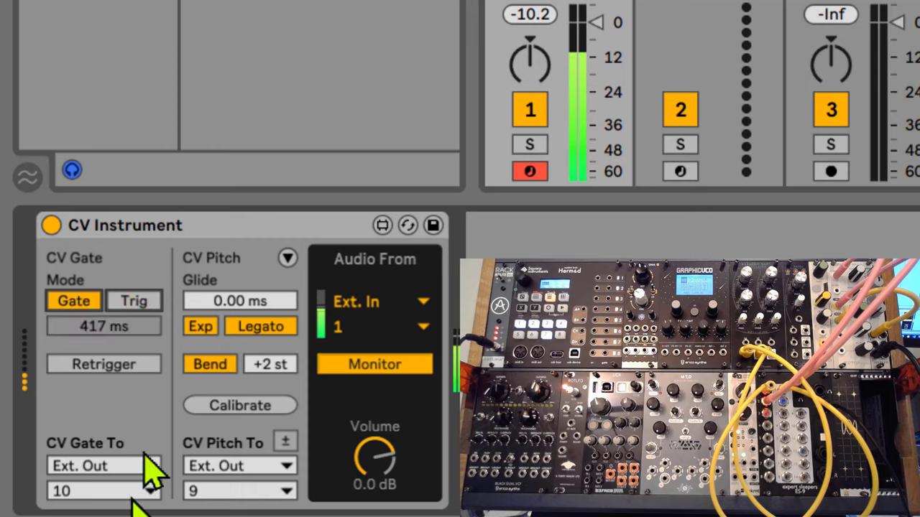